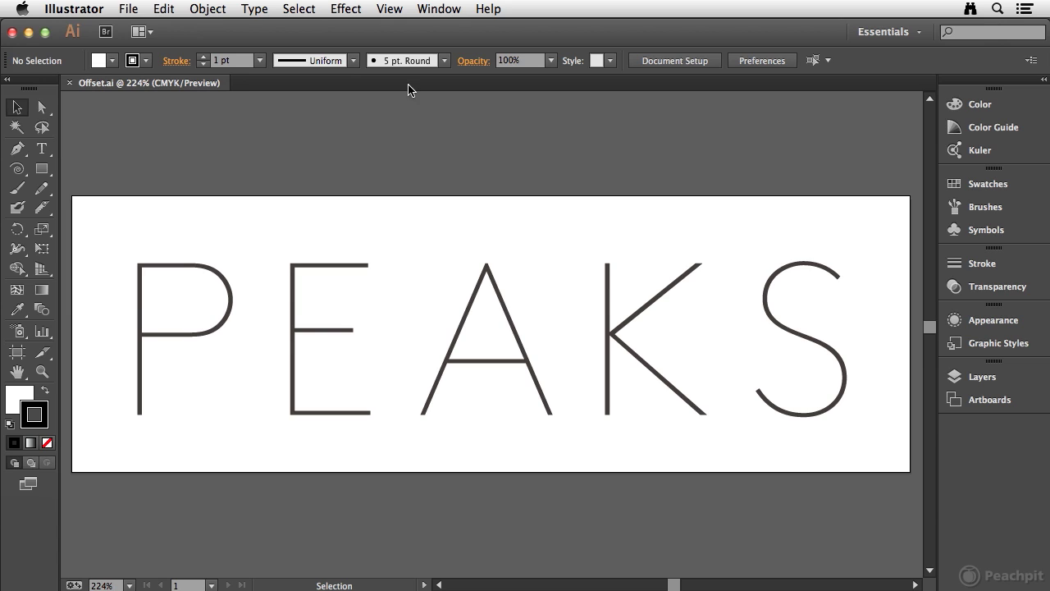
- Undo the last fill and stroke change, then try selecting the P, E and A letters
key("super+z")
key("super+z")
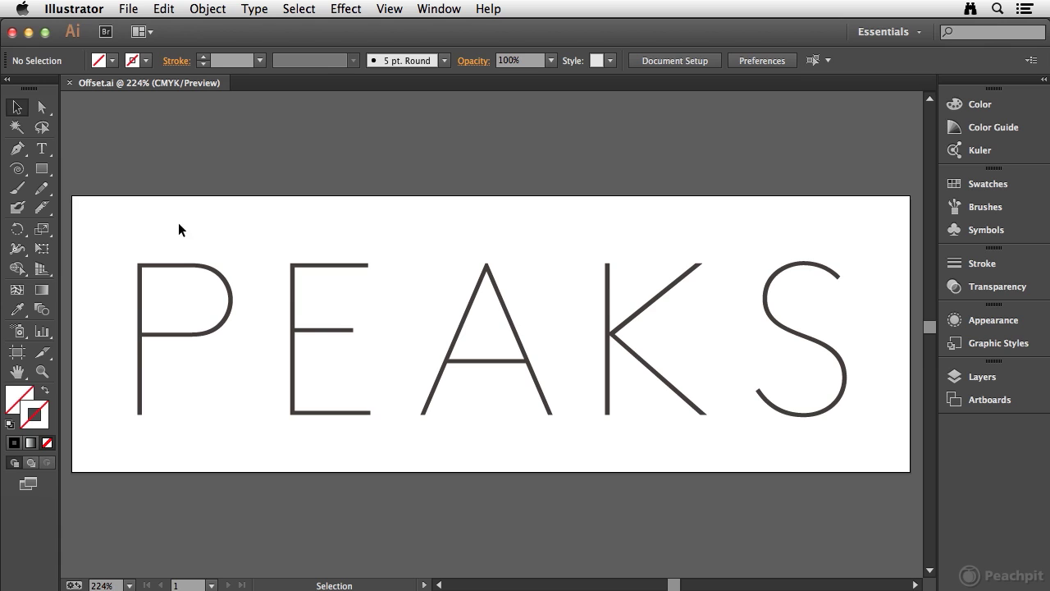
left_click(232, 297)
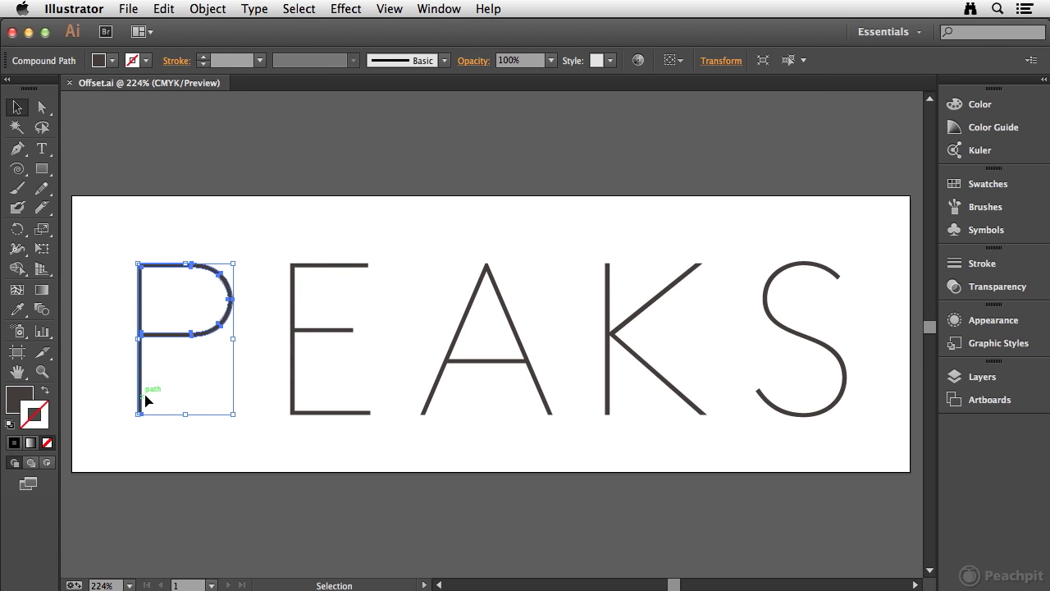
left_click(343, 274)
left_click(426, 243)
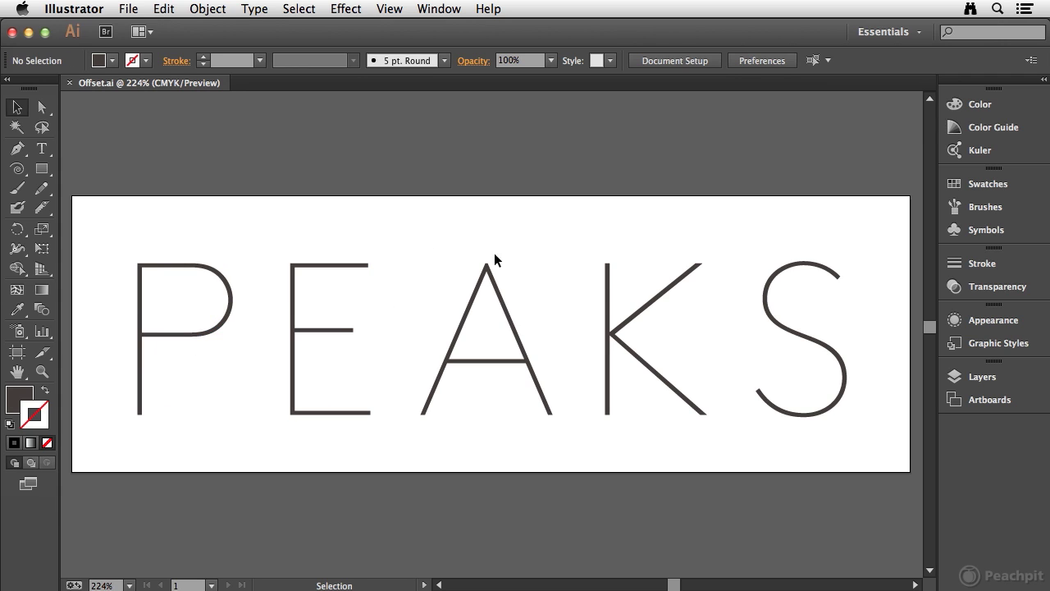
left_click(488, 292)
left_click(479, 227)
- Select the letter P and zoom in closely on it
left_click_drag(188, 278, 191, 278)
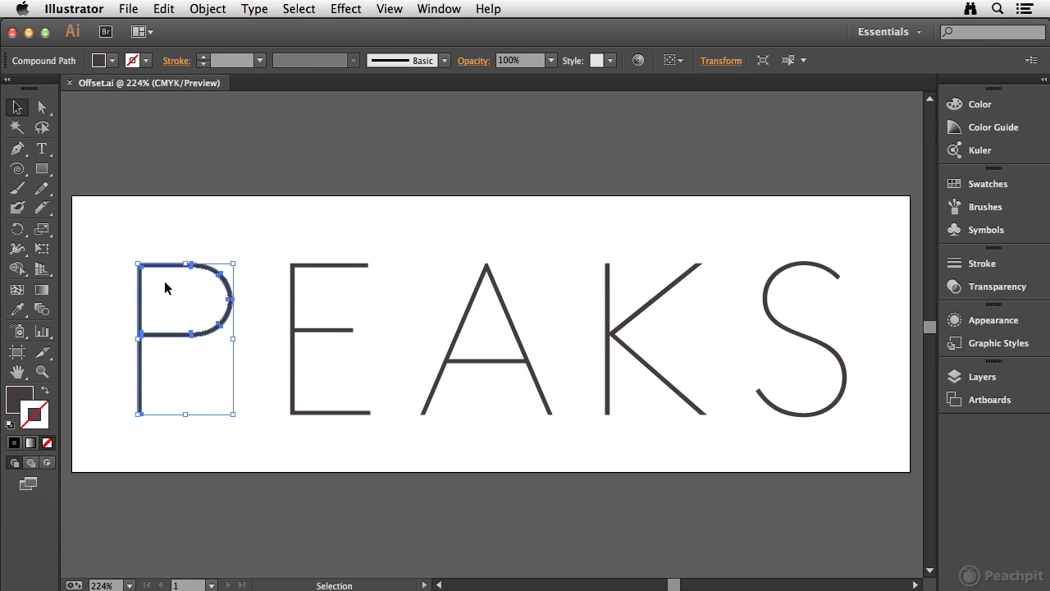
key("super+space")
left_click_drag(89, 202, 277, 447)
left_click_drag(534, 298, 534, 271)
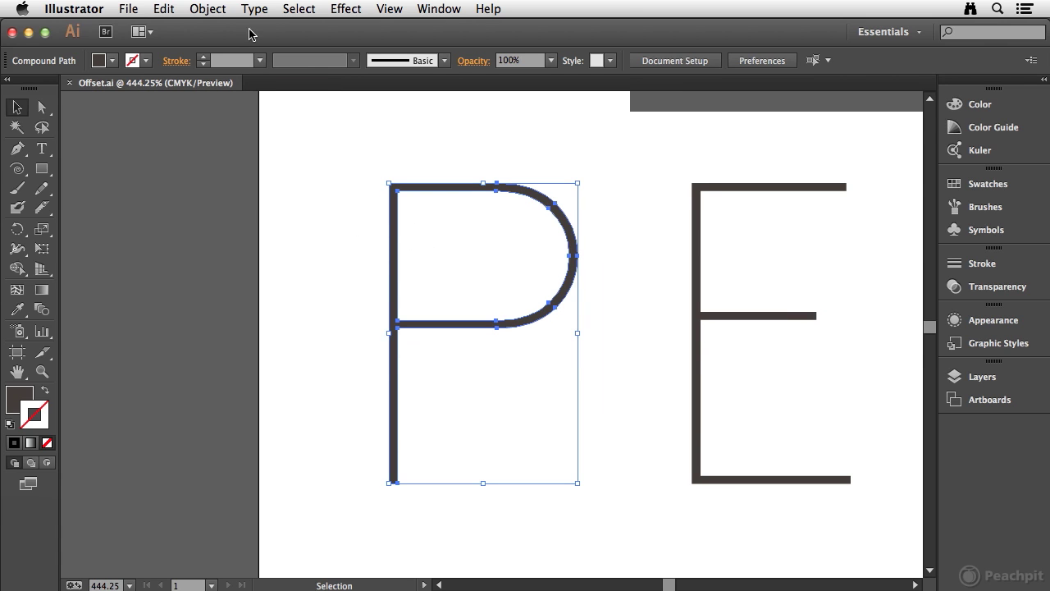
- Start an Offset Path on the P with Preview turned on
left_click(207, 10)
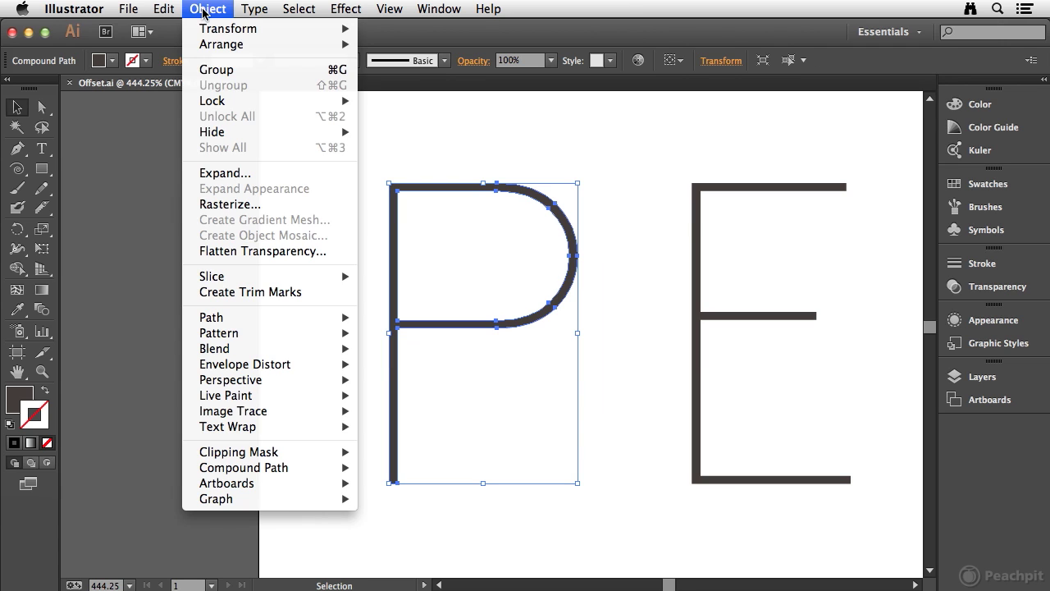
mouse_move(268, 319)
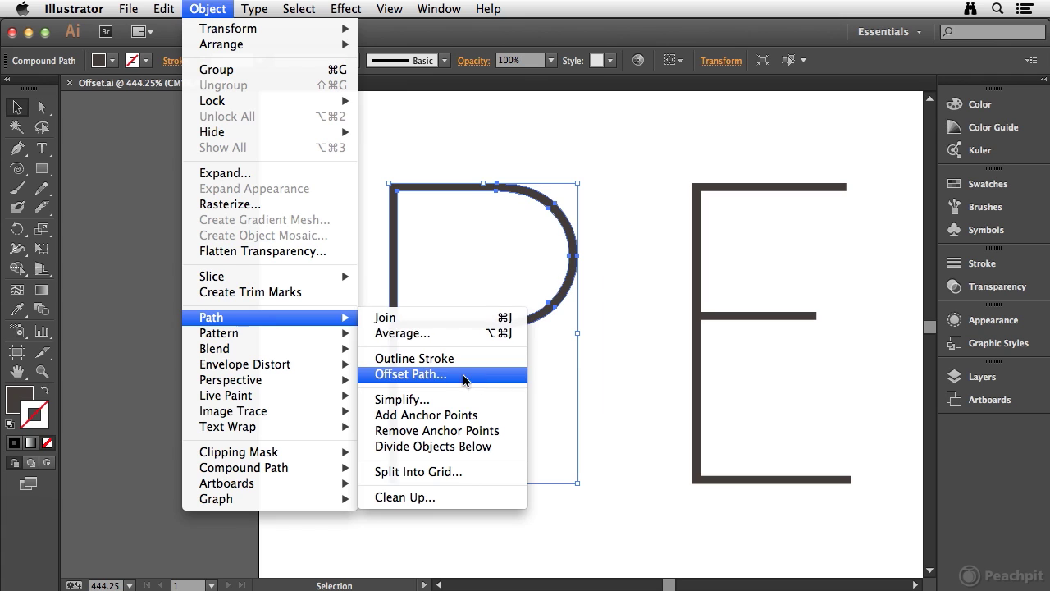
left_click(433, 376)
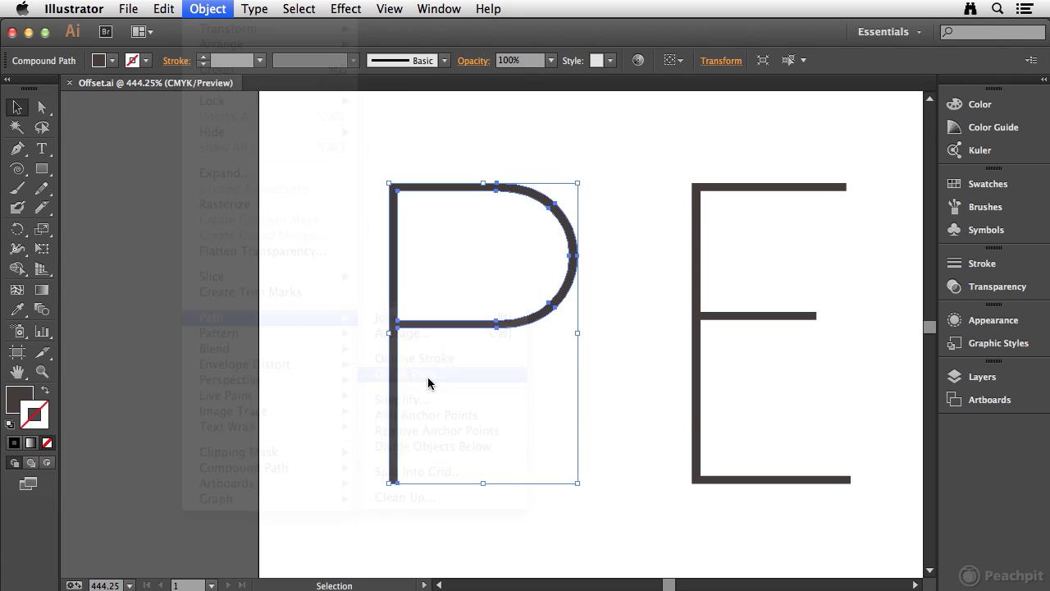
left_click_drag(671, 210, 774, 123)
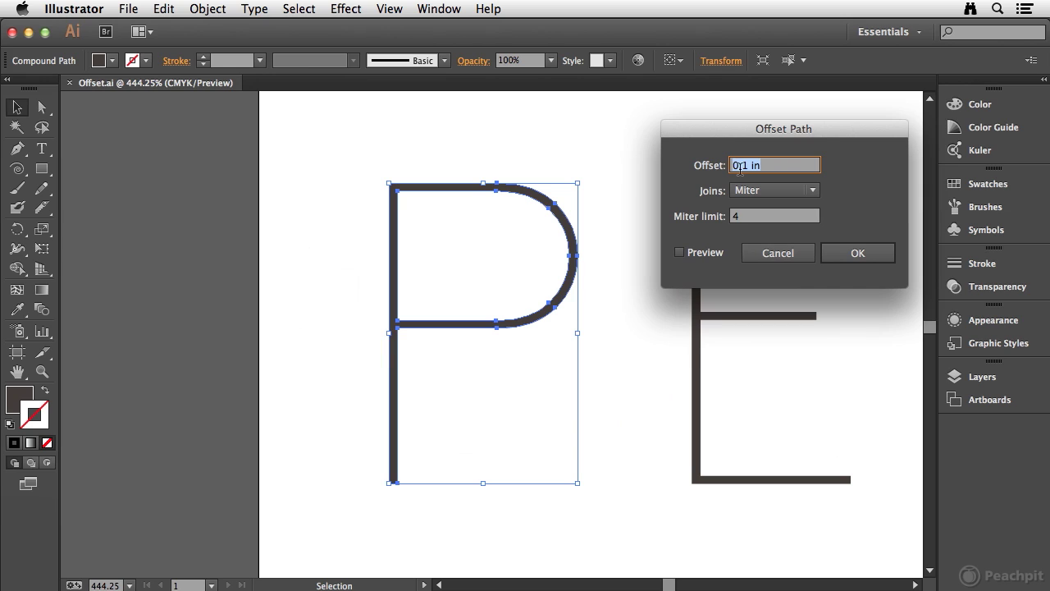
left_click(680, 252)
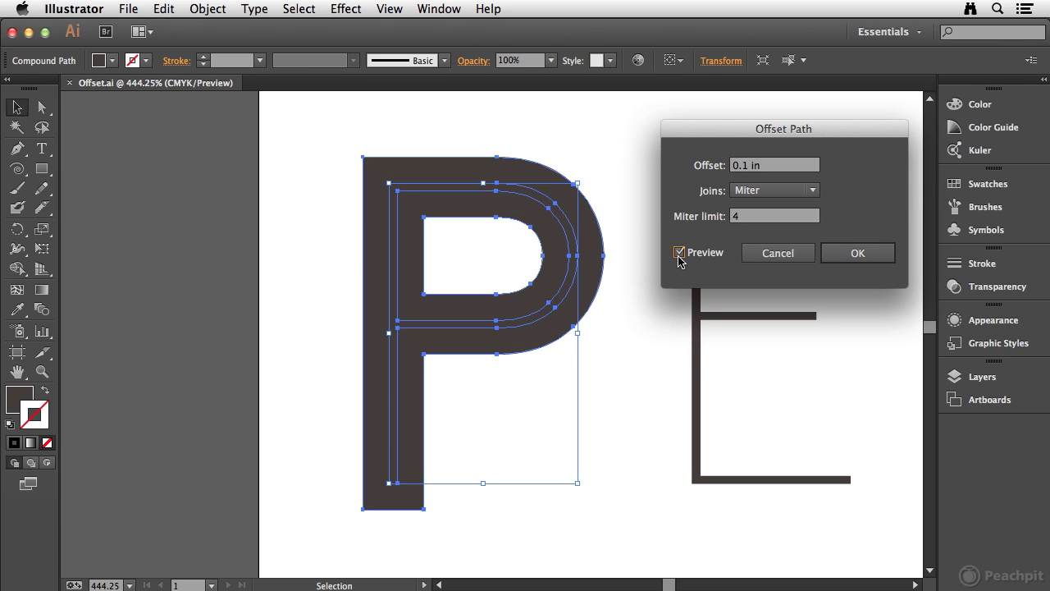
- Set the offset distance to 0.1 in and apply the offset path
left_click(711, 165)
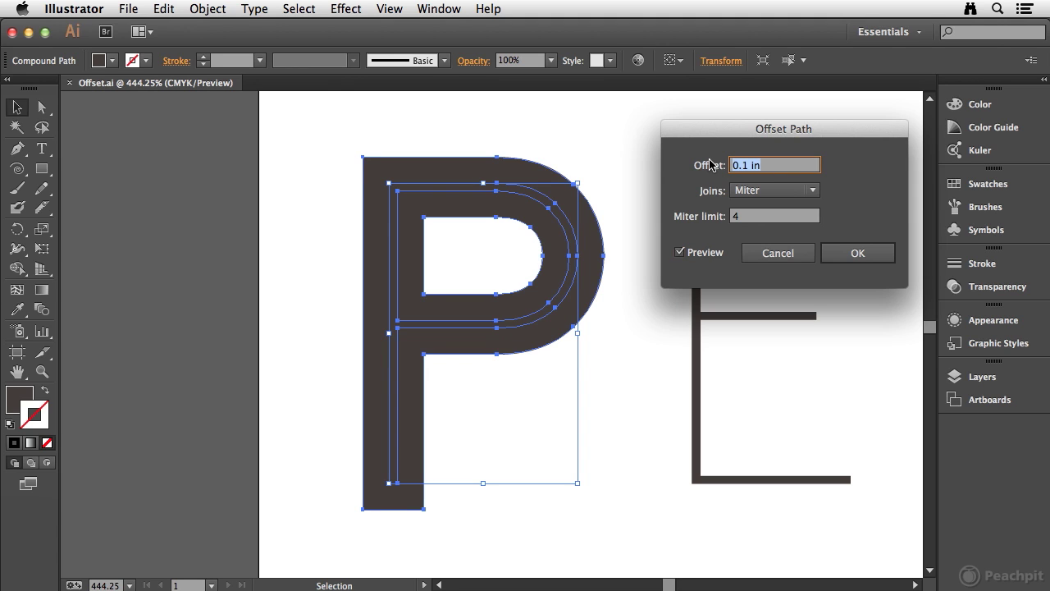
key("Up")
key("Up")
key("Down")
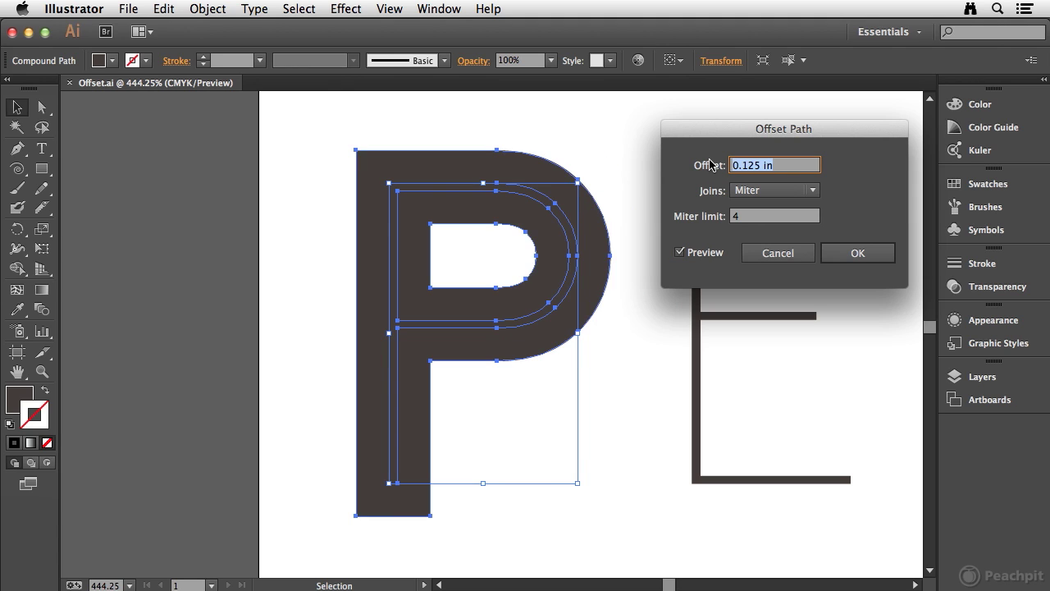
key("Down")
key("Up")
type(".")
key("Tab")
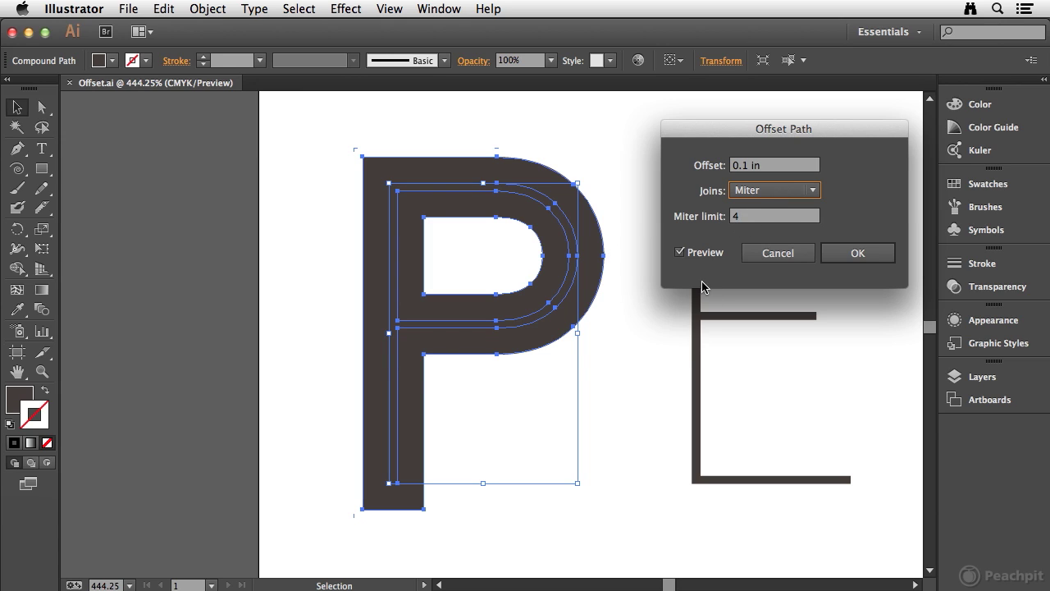
left_click(857, 254)
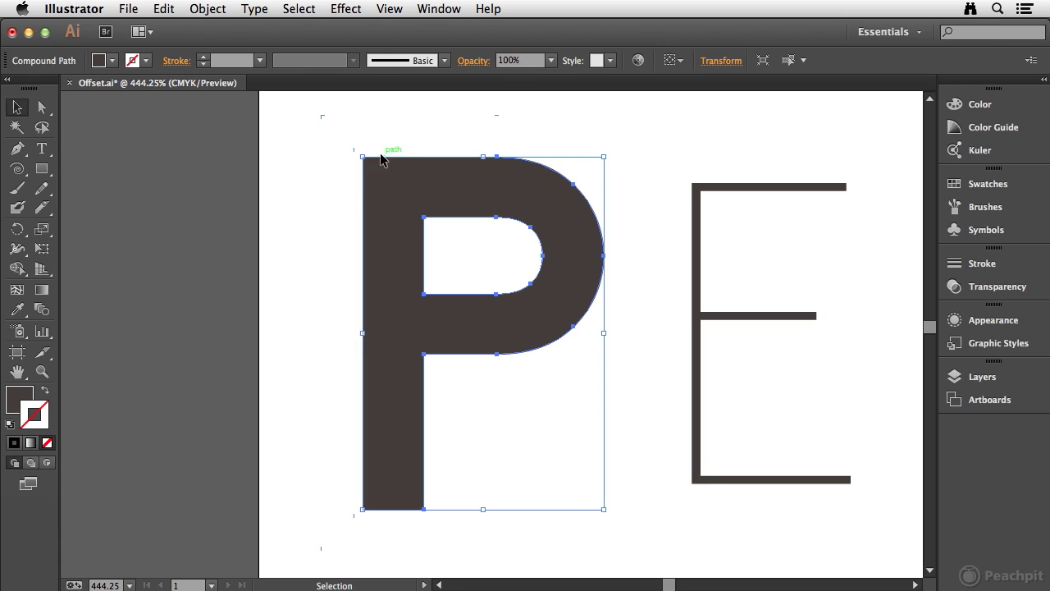
- Swap the fill and stroke colors on the P's offset path
left_click(18, 400)
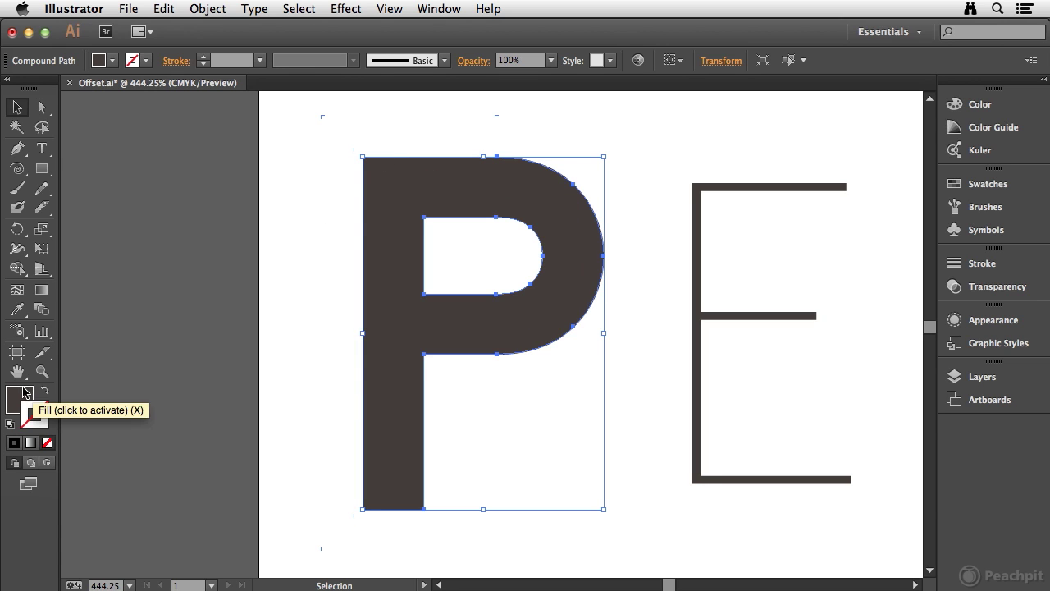
key("x")
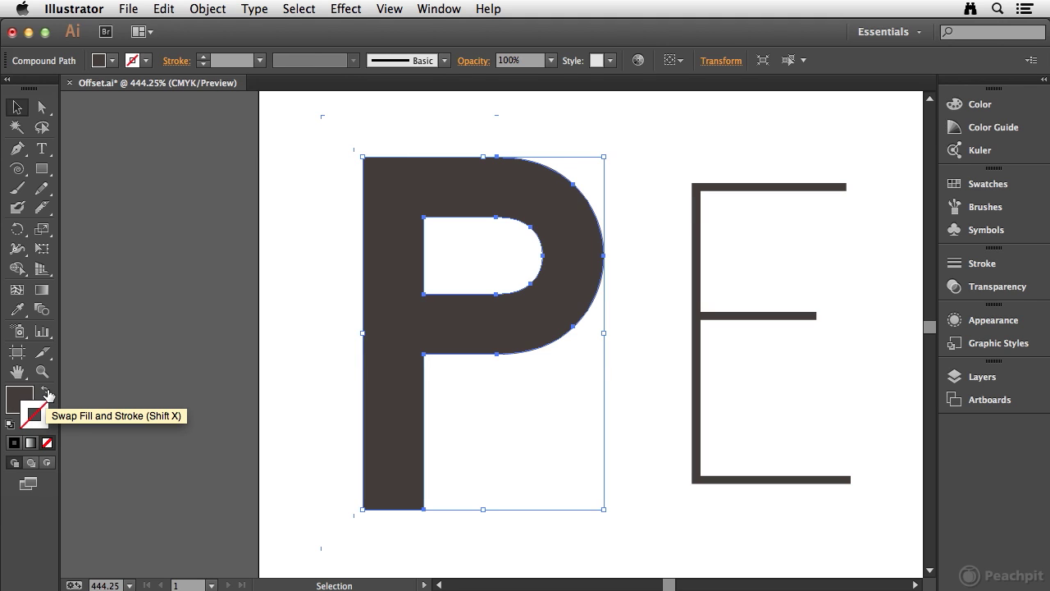
left_click(46, 392)
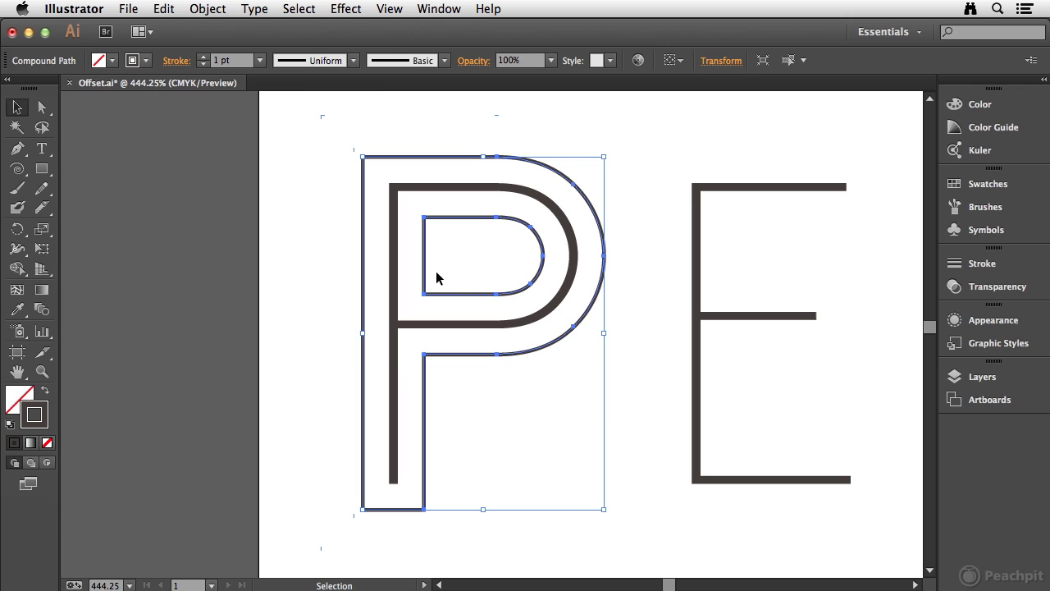
- Give the P's offset outline a 2 pt stroke weight and deselect it
left_click(1002, 263)
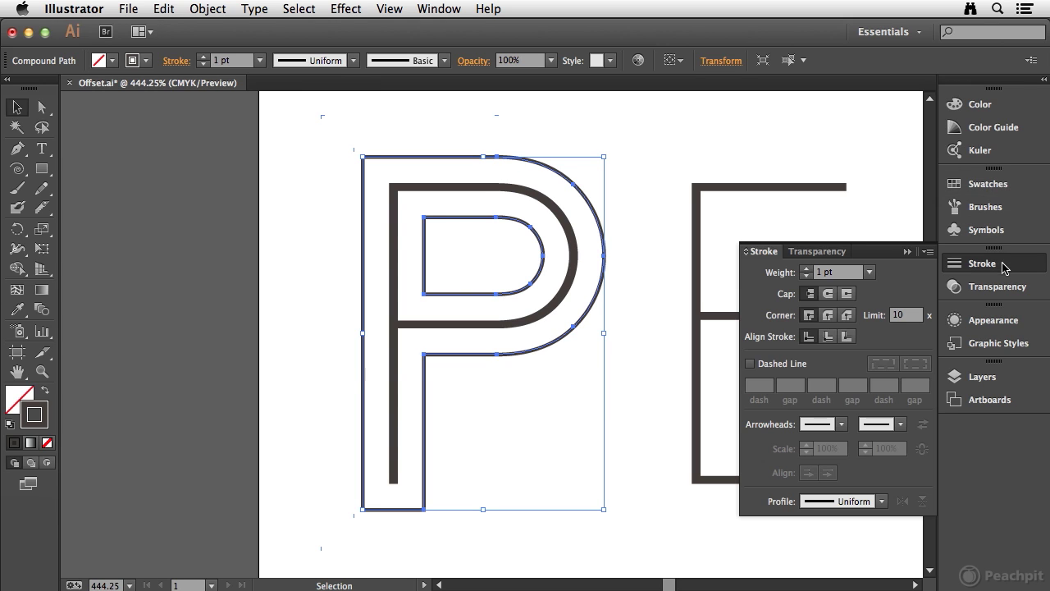
left_click(806, 269)
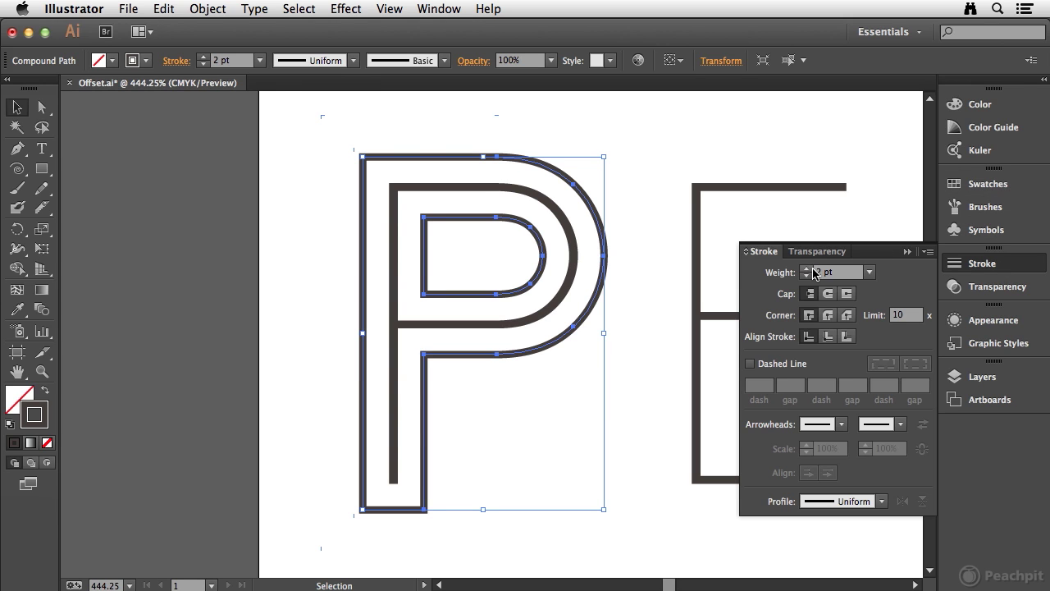
left_click(1009, 263)
left_click(289, 206)
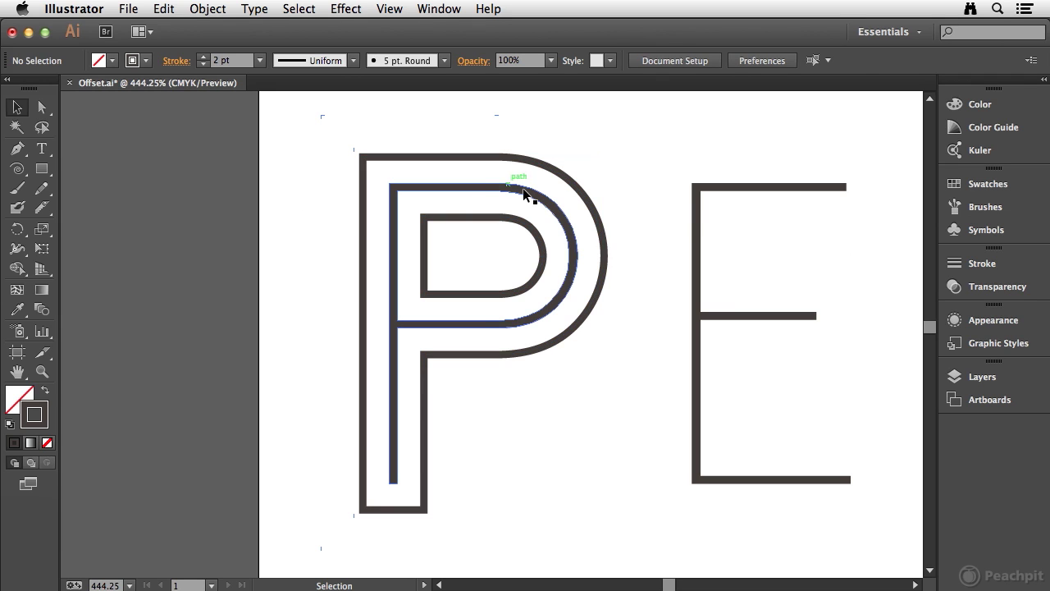
left_click_drag(630, 345, 453, 328)
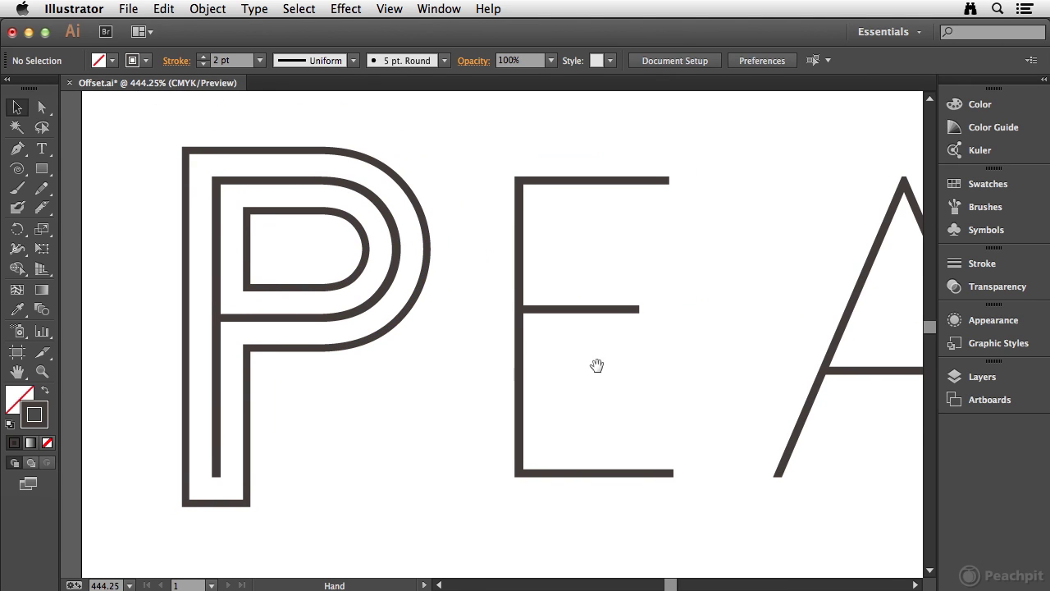
left_click(289, 287)
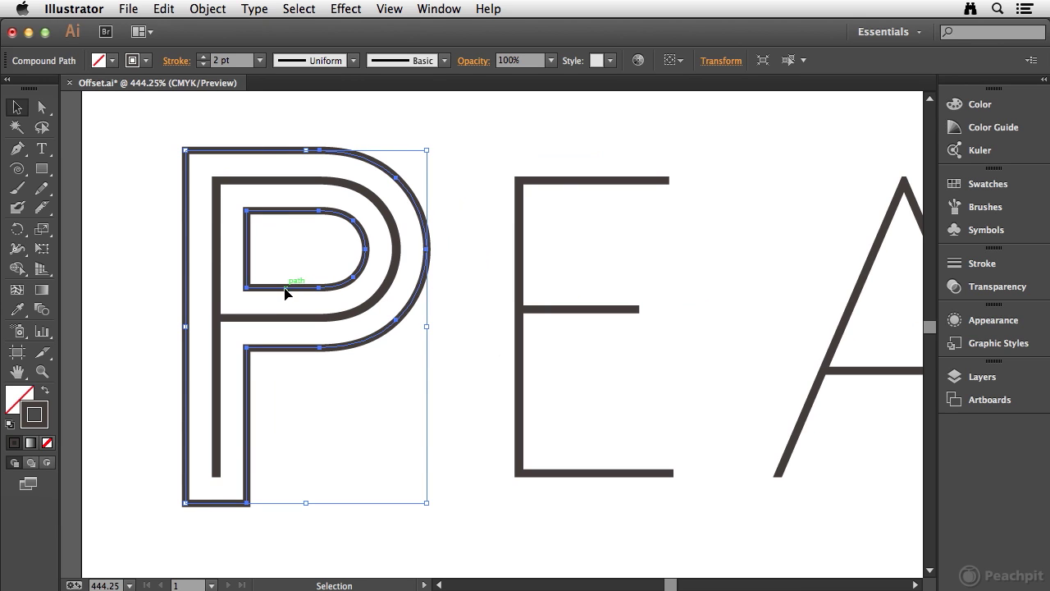
left_click(201, 10)
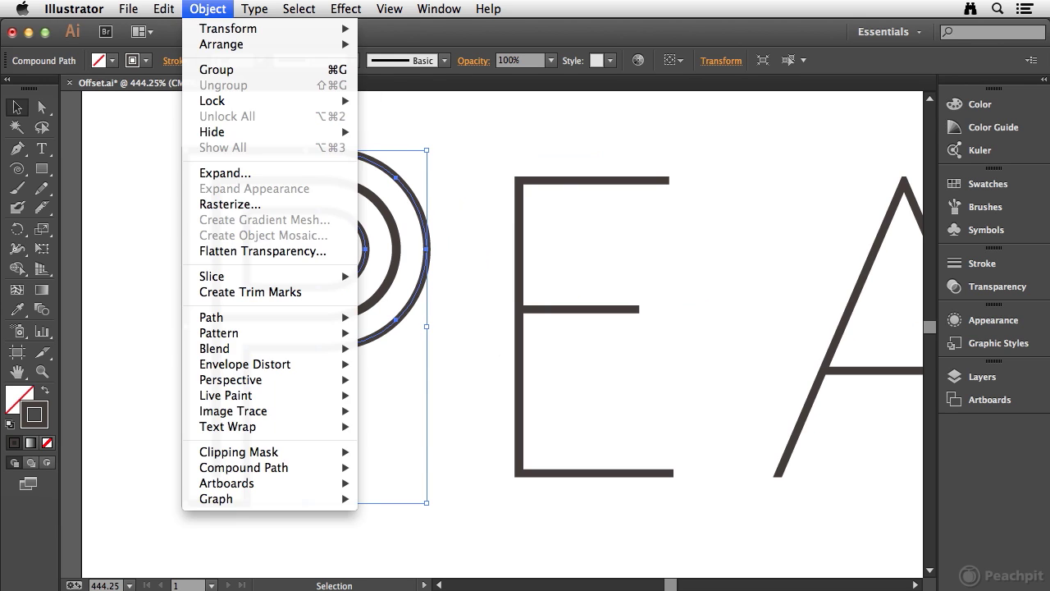
left_click(251, 174)
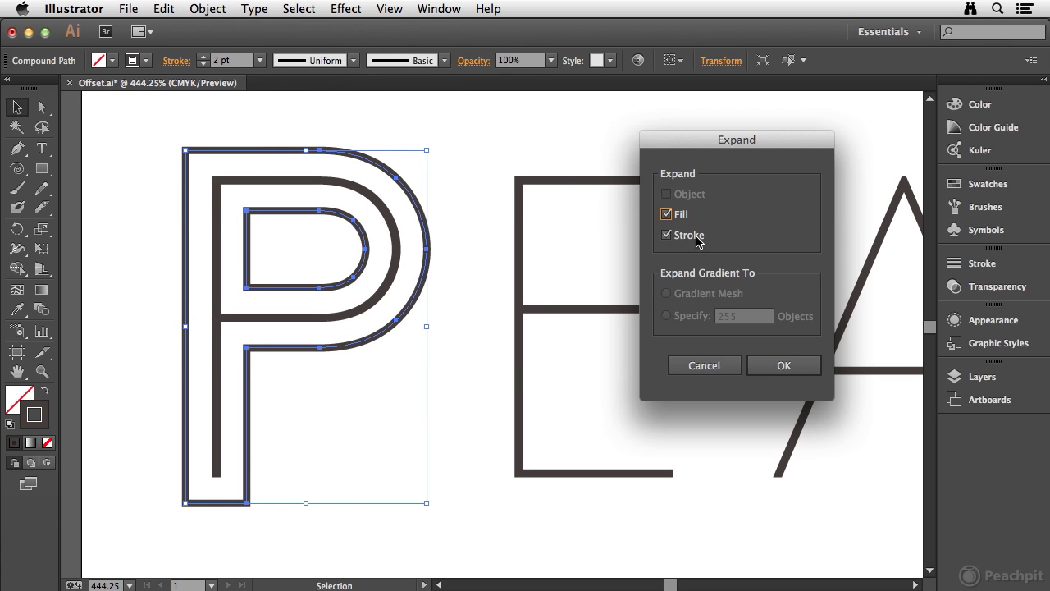
left_click(780, 365)
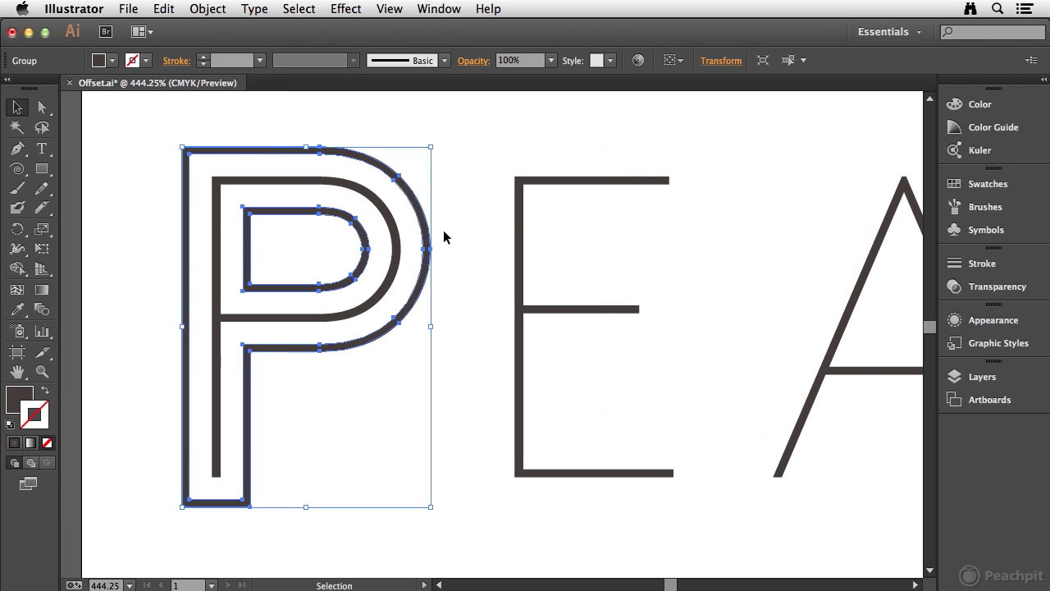
left_click(163, 8)
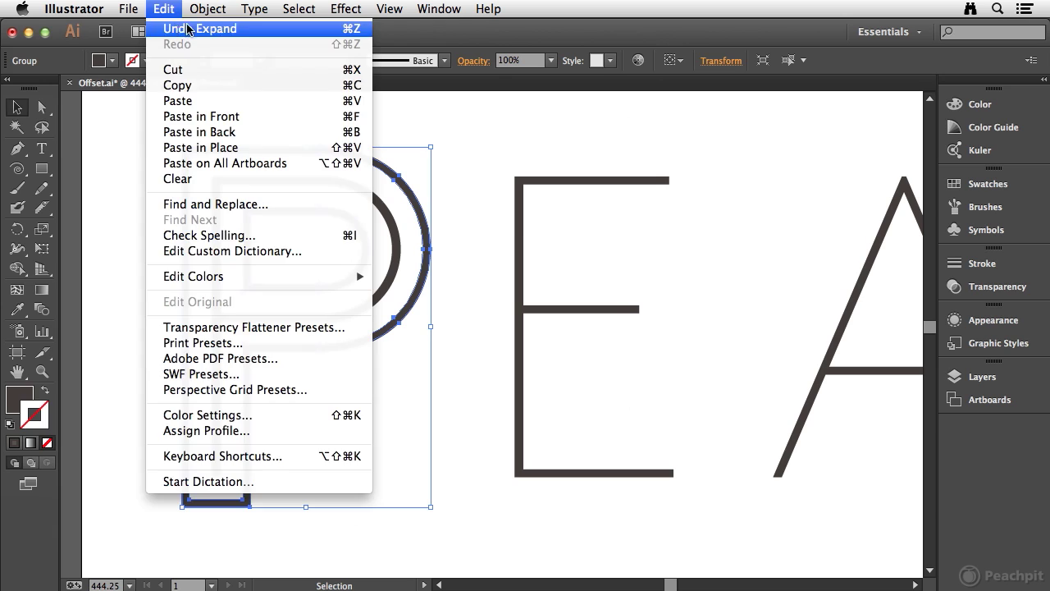
left_click(185, 30)
left_click(480, 259)
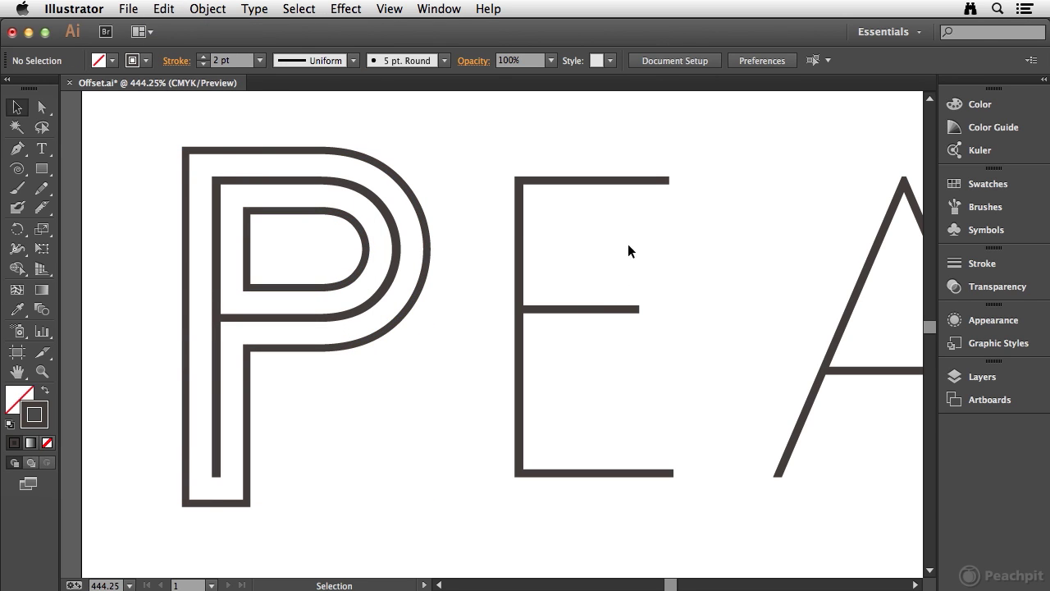
left_click_drag(731, 283, 518, 265)
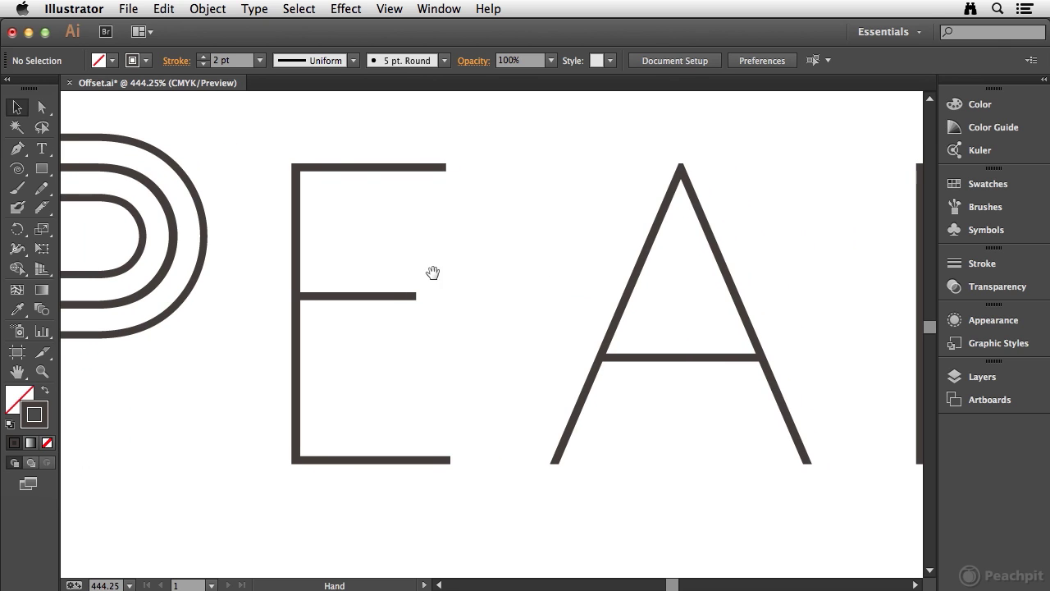
- Select the E, A, K and S and apply the same Offset Path
key("super+minus")
key("super+minus")
key("super+minus")
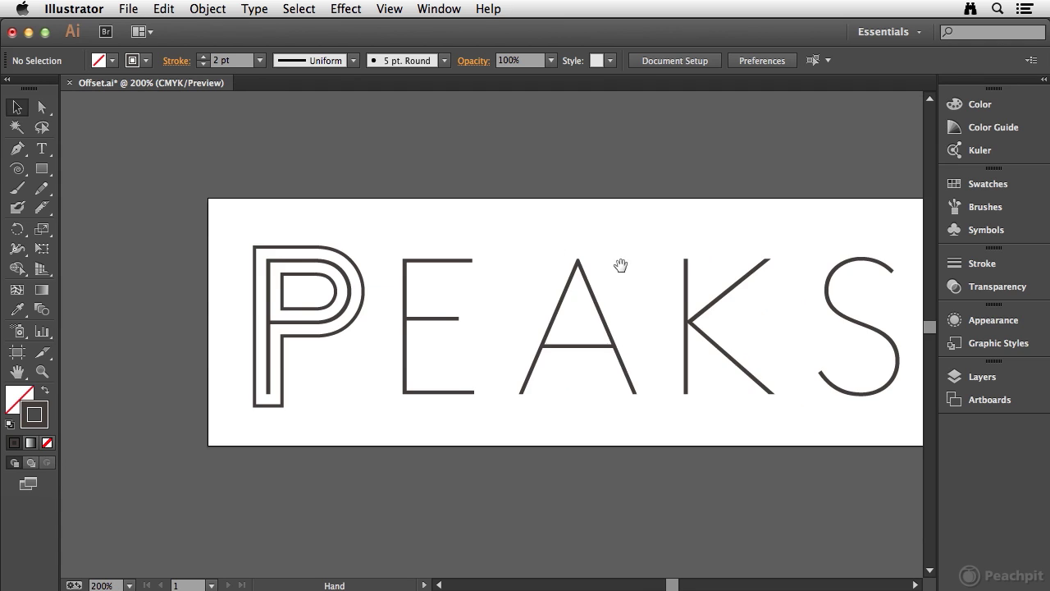
left_click_drag(621, 265, 473, 255)
left_click_drag(206, 220, 758, 392)
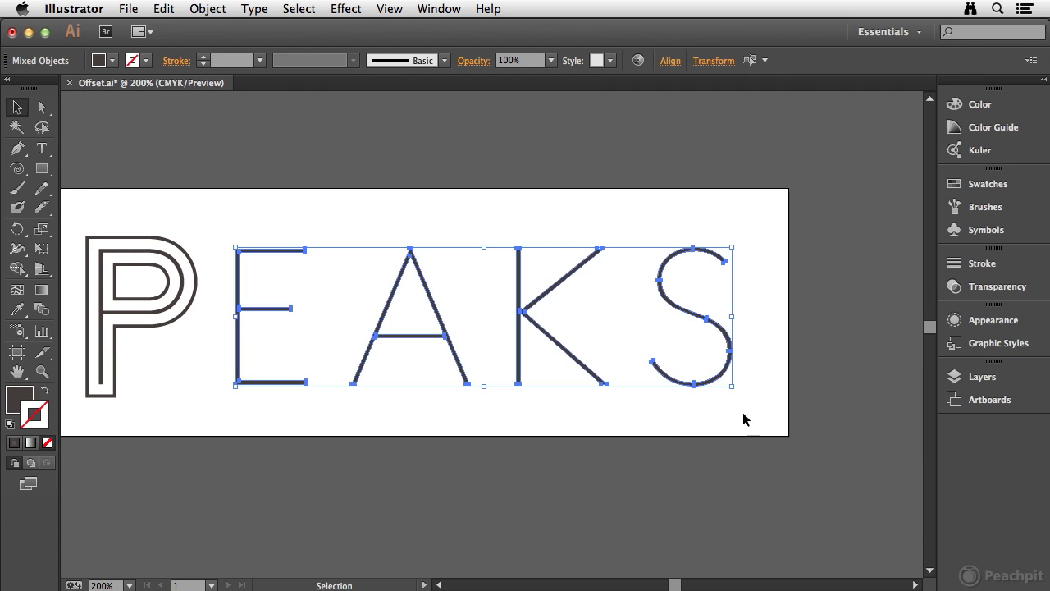
left_click(205, 10)
mouse_move(246, 317)
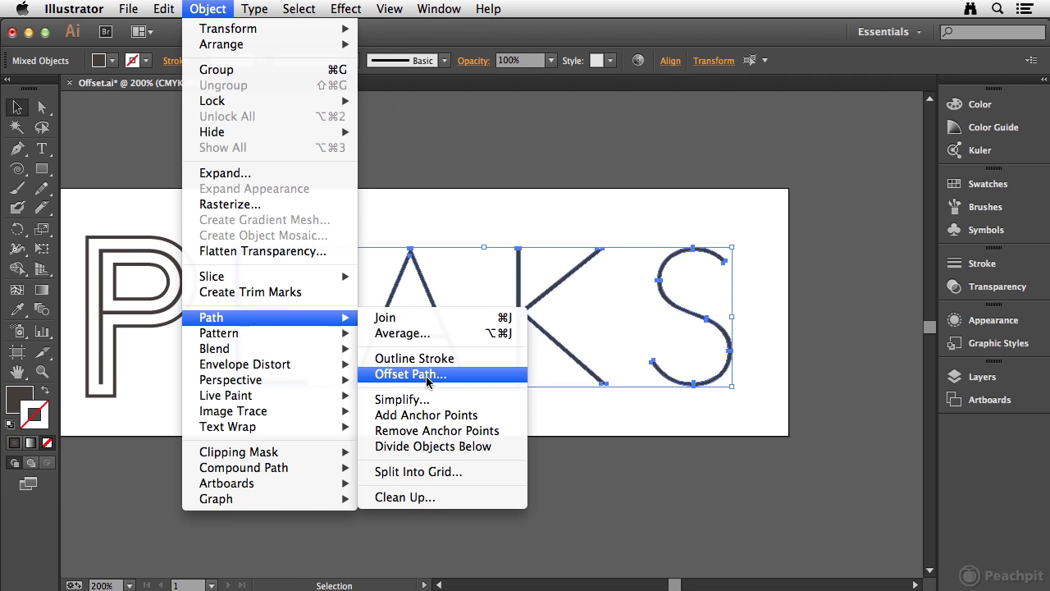
left_click(405, 309)
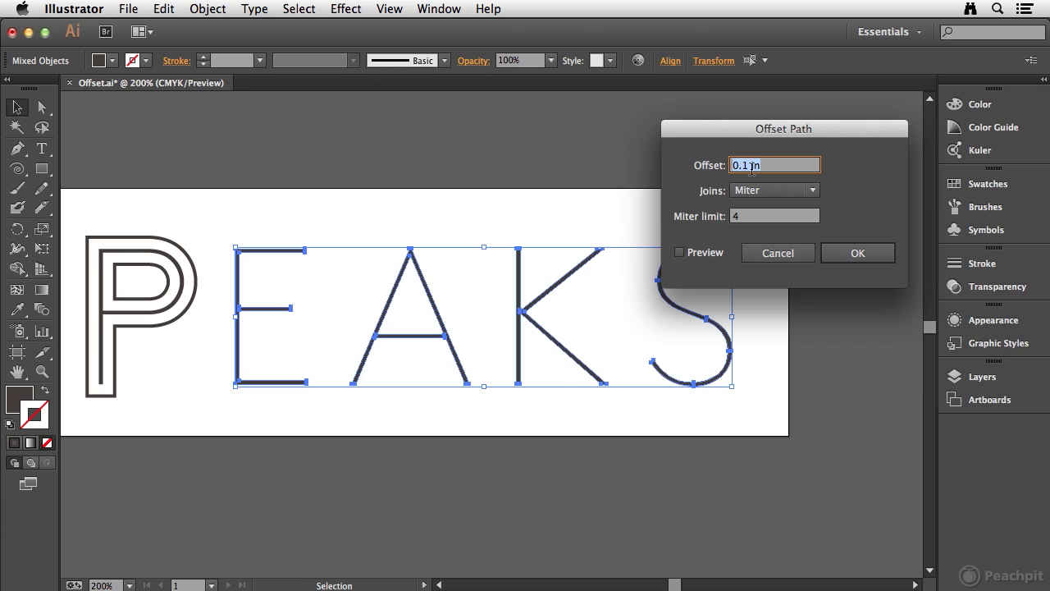
left_click(857, 253)
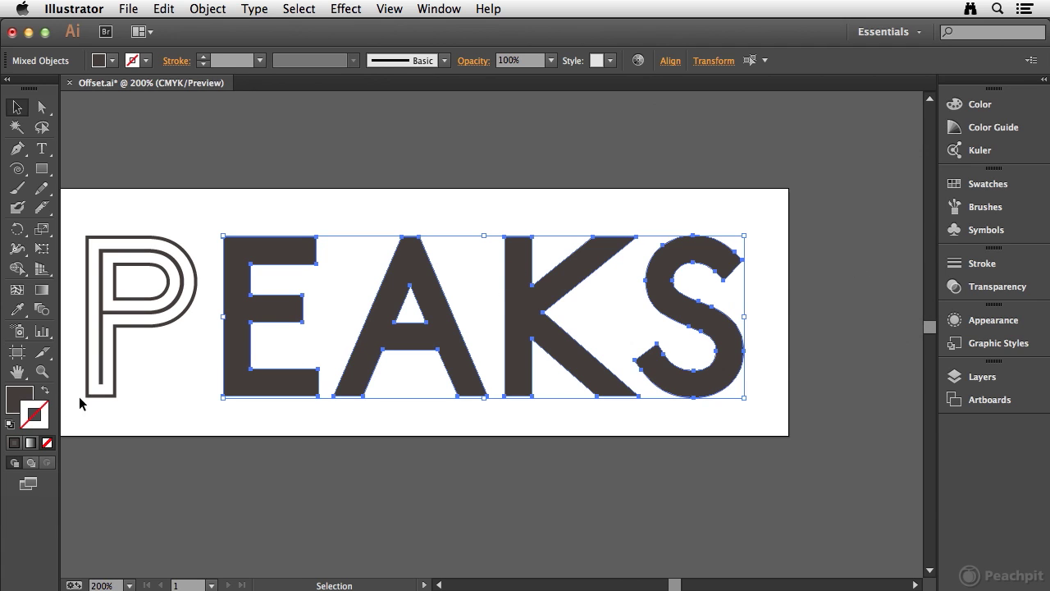
- Swap fill and stroke on the offset letters, set 2 pt stroke weight, then deselect
key("shift")
key("shift+x")
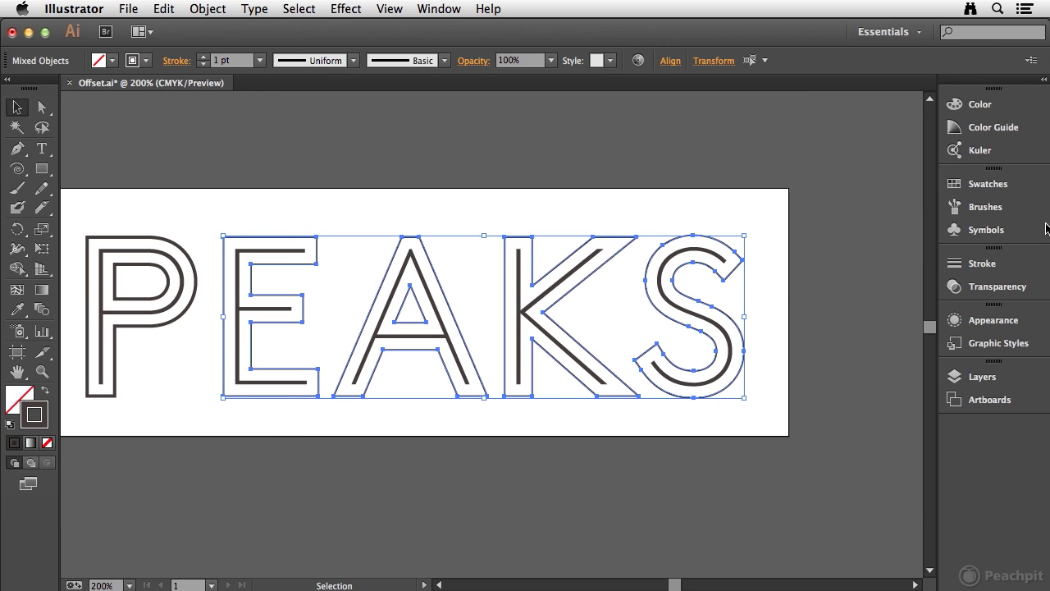
left_click(992, 264)
left_click(806, 268)
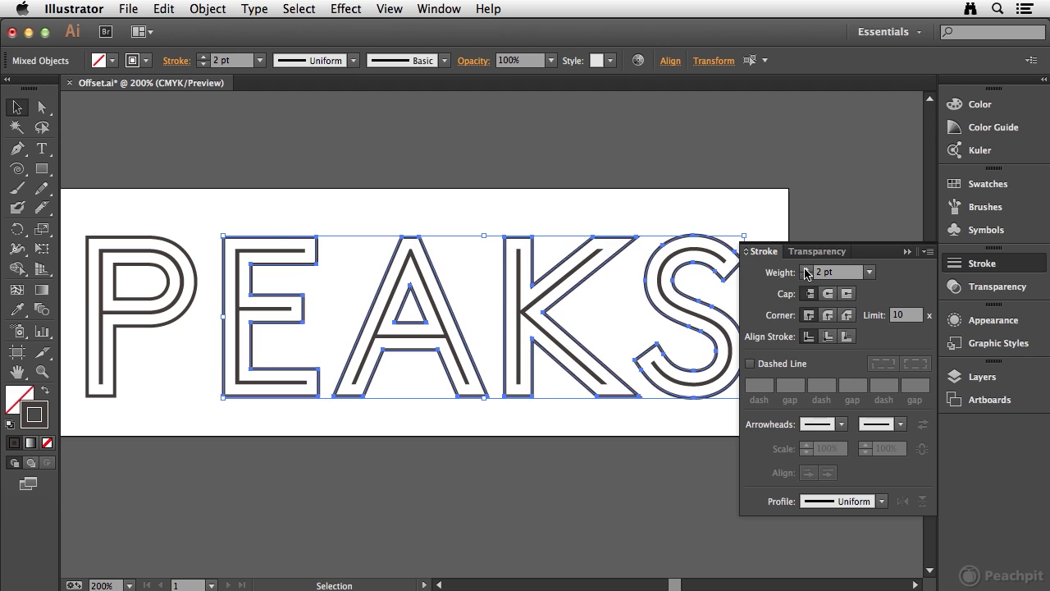
left_click(803, 228)
left_click(763, 217)
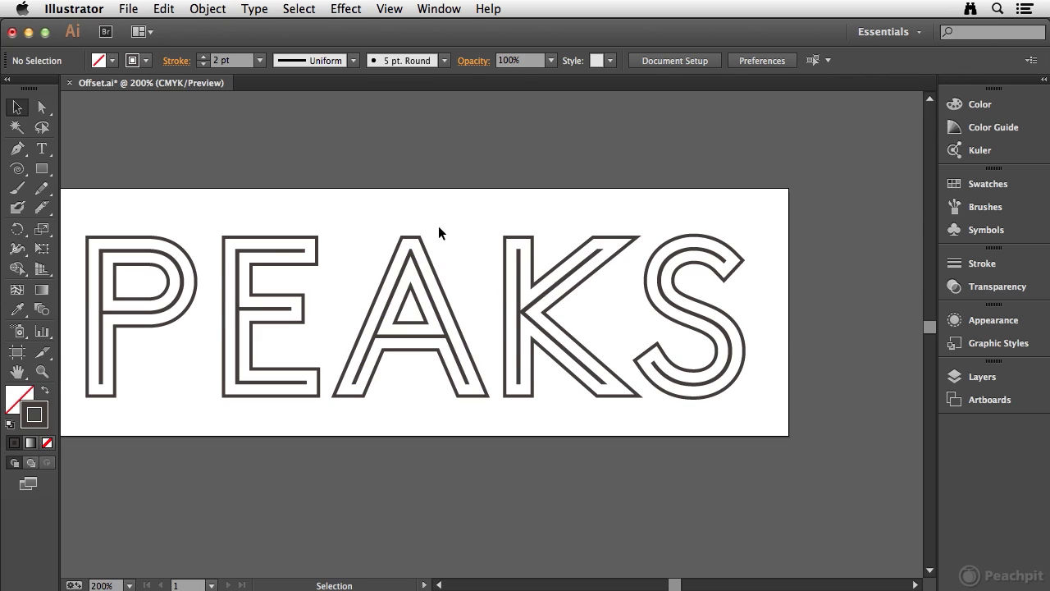
scroll(438, 233, "up", 1)
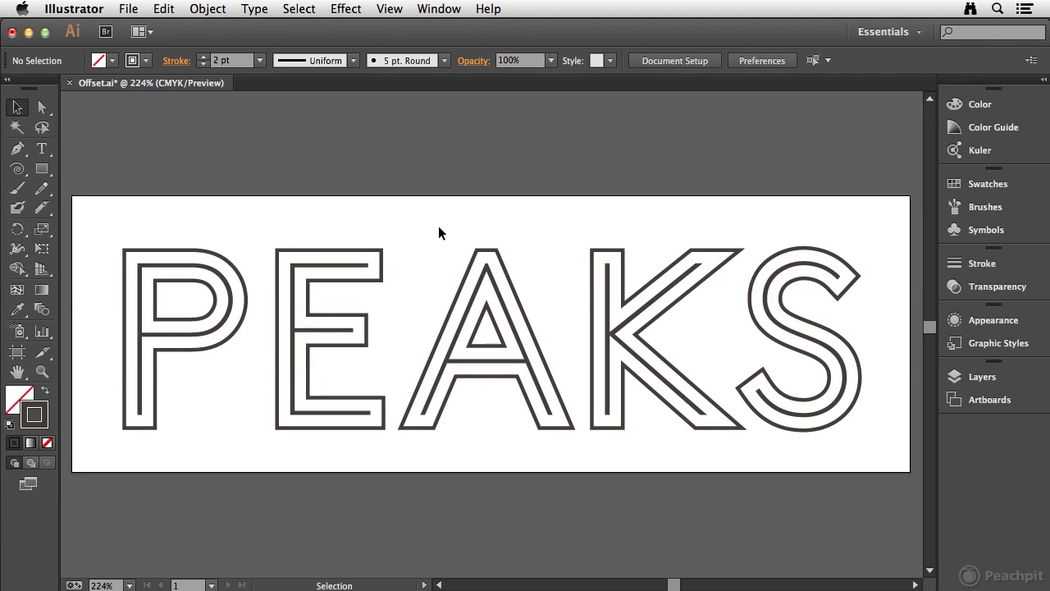